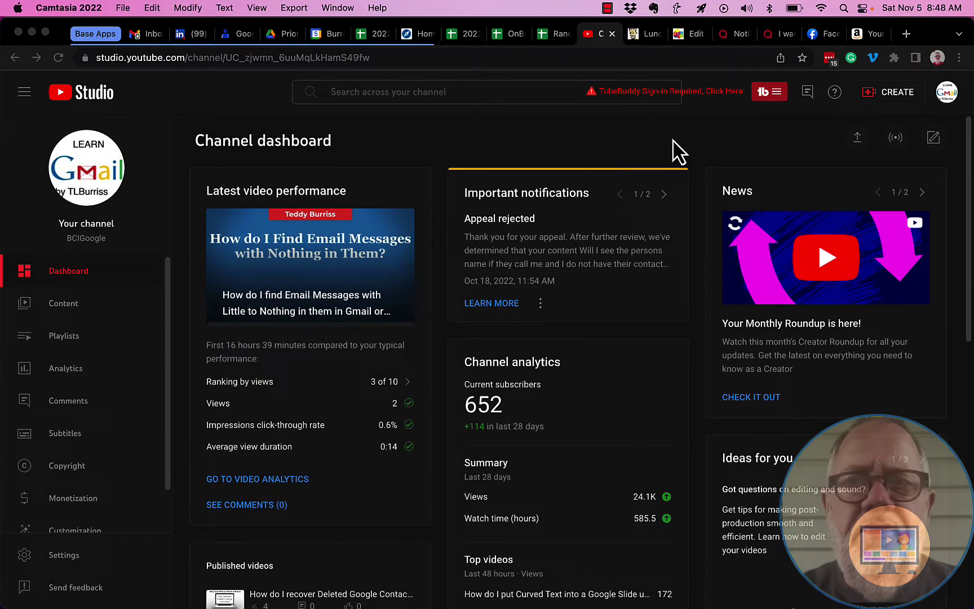
# Upload the email messages .mp4 from Documents > Camtasia > Gmail as a new video.
pyautogui.click(895, 97)
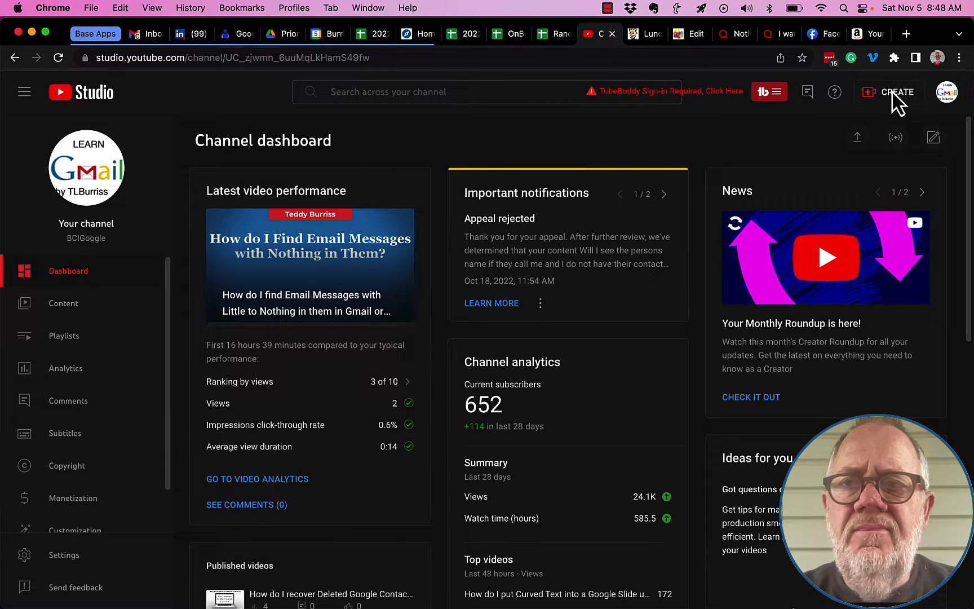
pyautogui.click(895, 98)
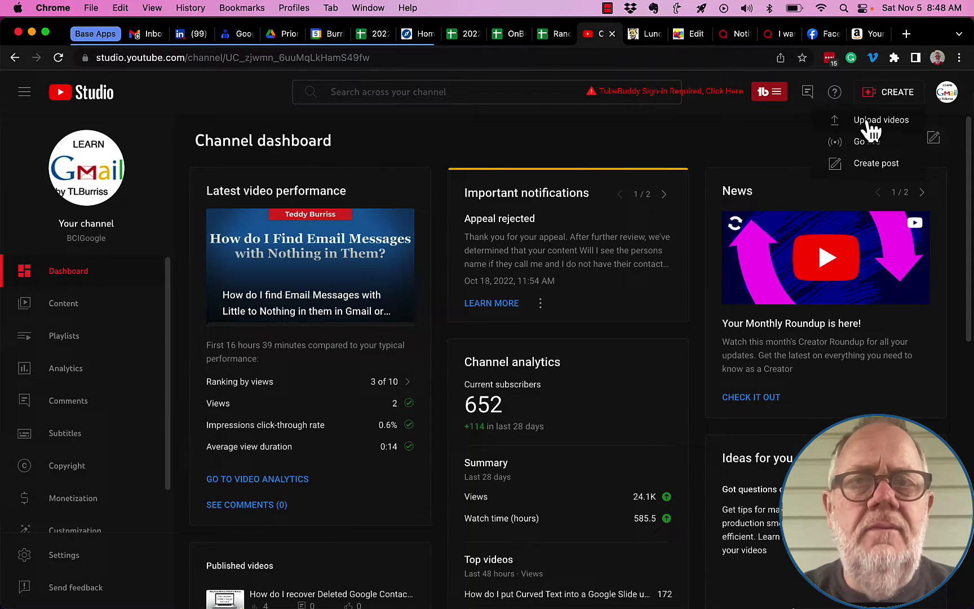
pyautogui.click(872, 122)
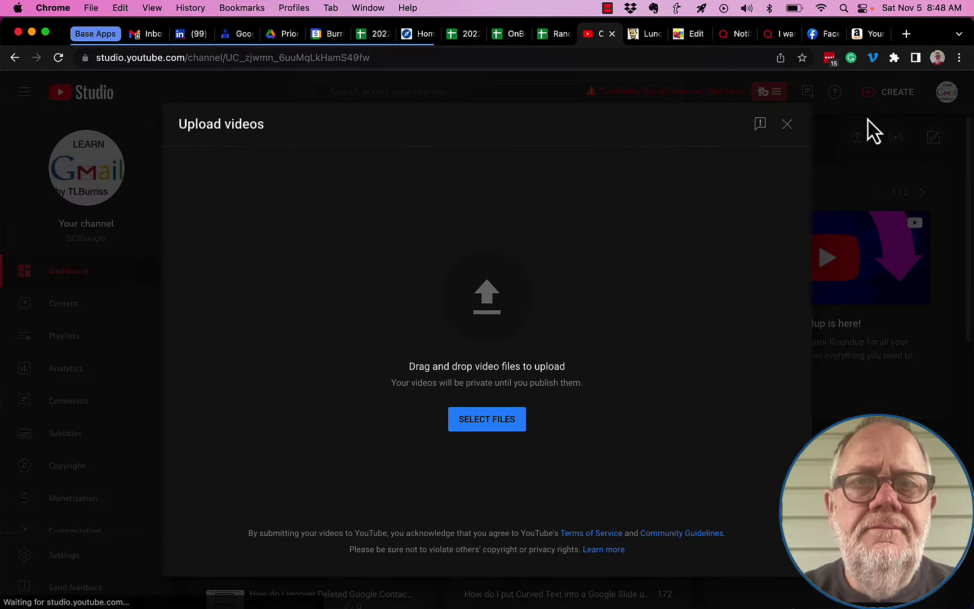
pyautogui.click(487, 426)
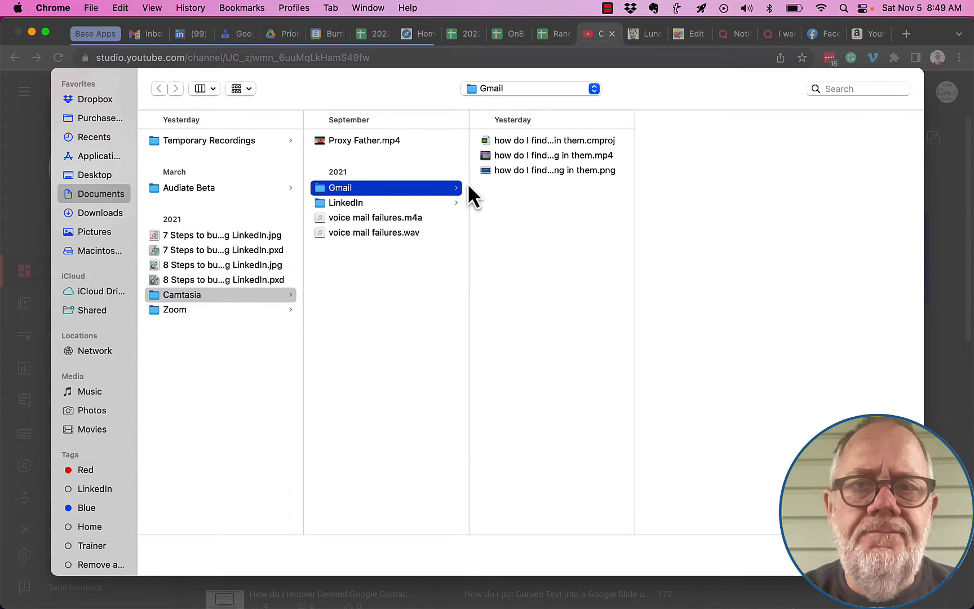
pyautogui.click(556, 156)
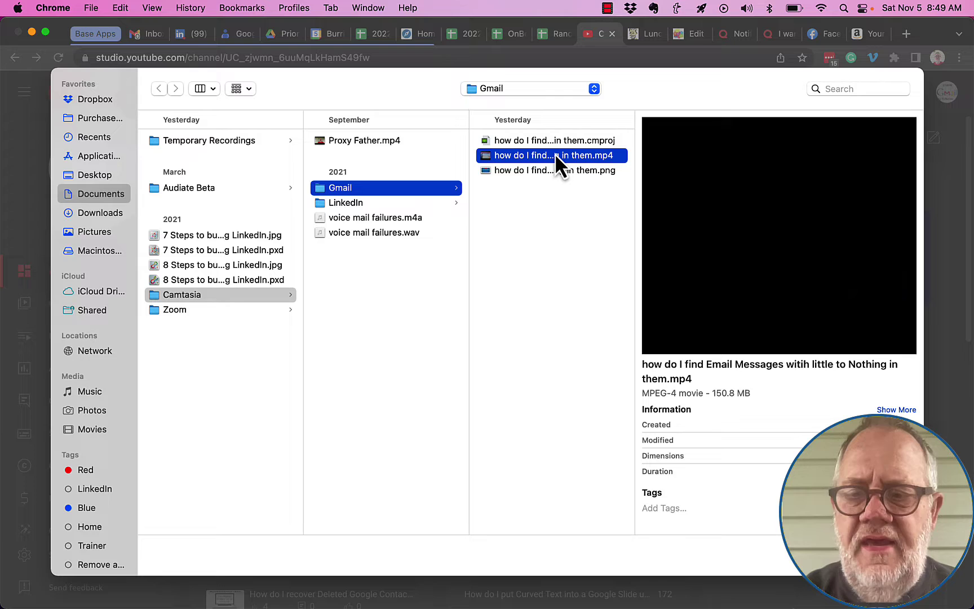
pyautogui.doubleClick(556, 155)
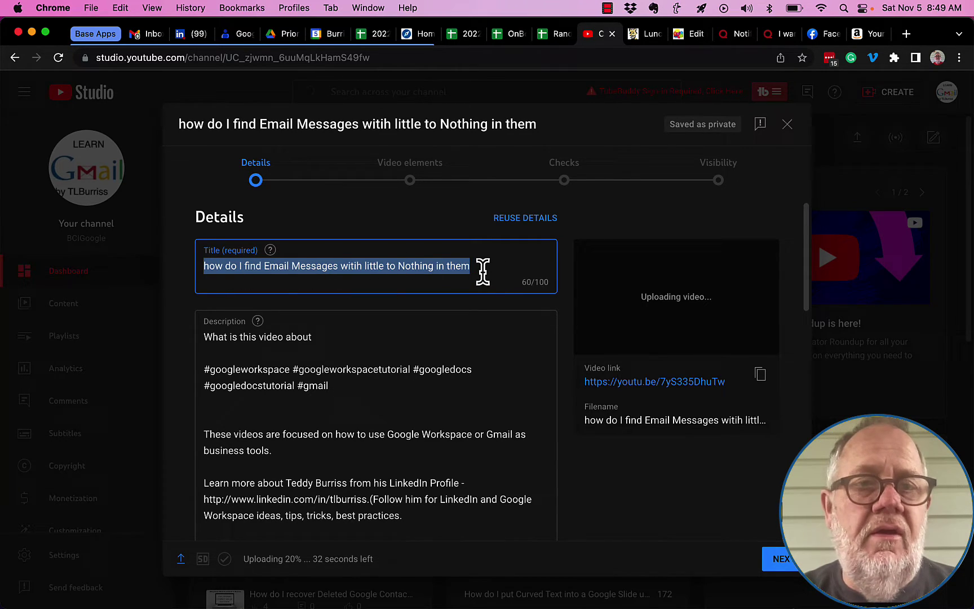
# Select the description's placeholder first line to replace it with 'Explain the video further'.
pyautogui.click(326, 340)
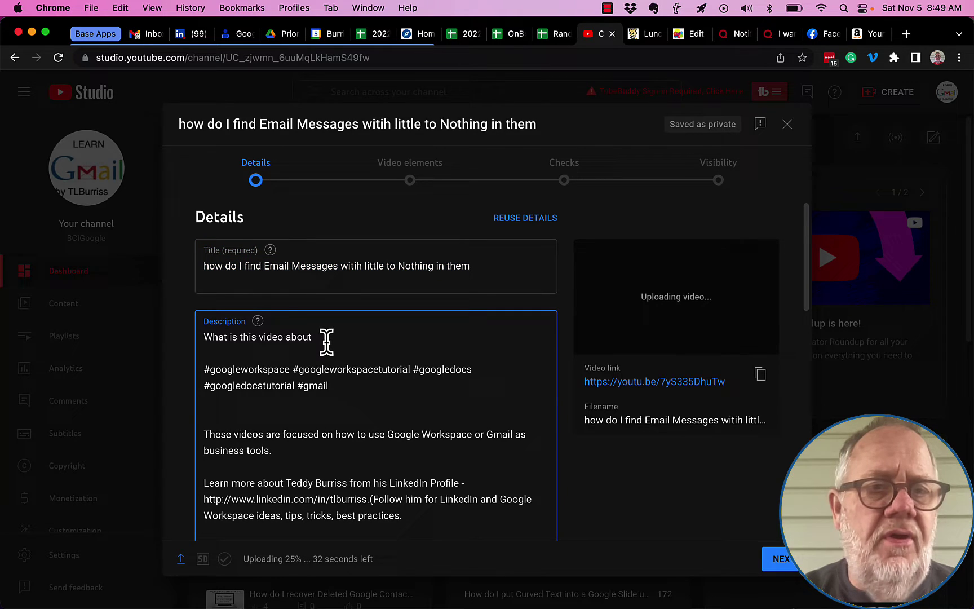
pyautogui.moveTo(327, 340); pyautogui.dragTo(205, 348)
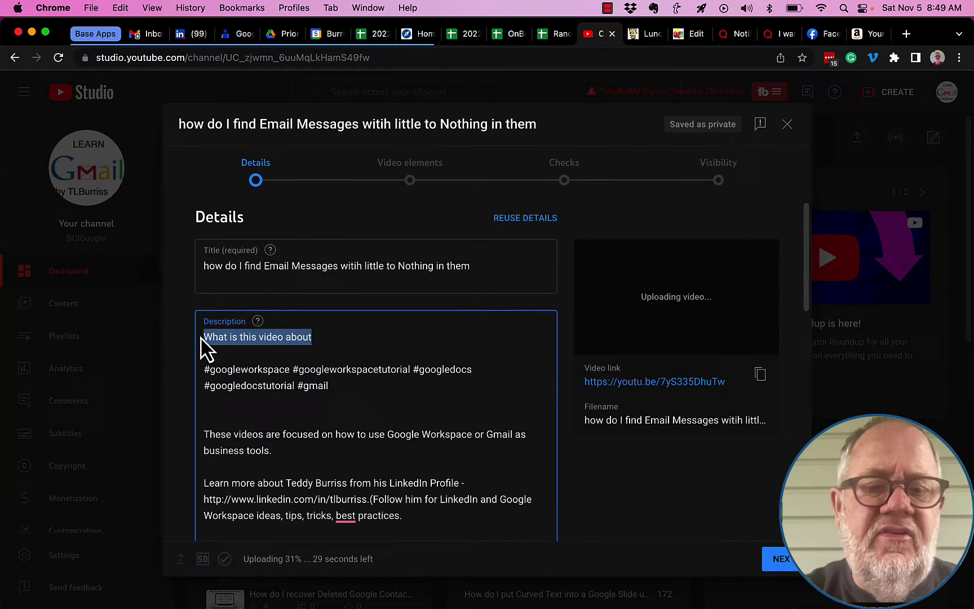
pyautogui.write('Explain')
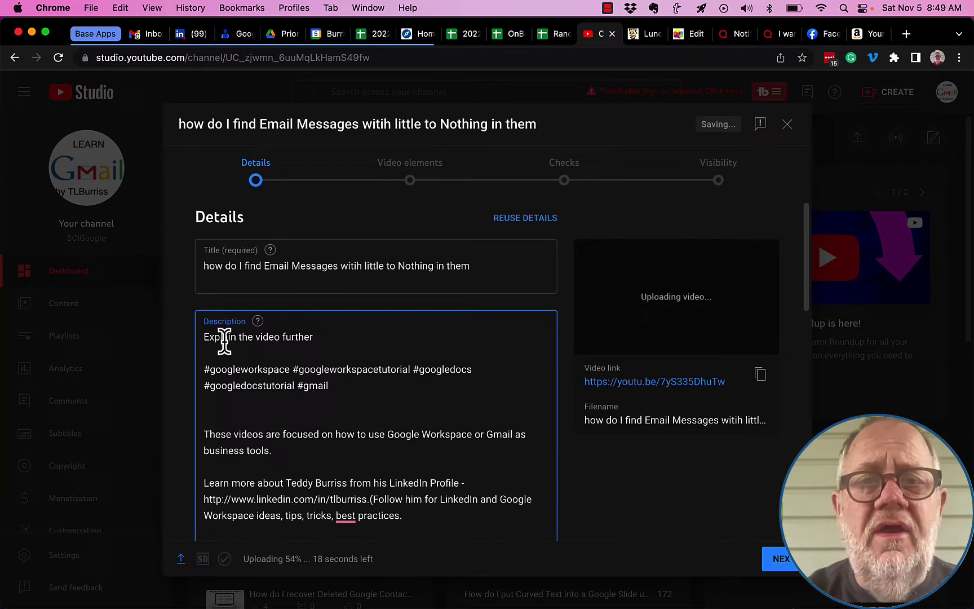
pyautogui.scroll(-2, 402, 413)
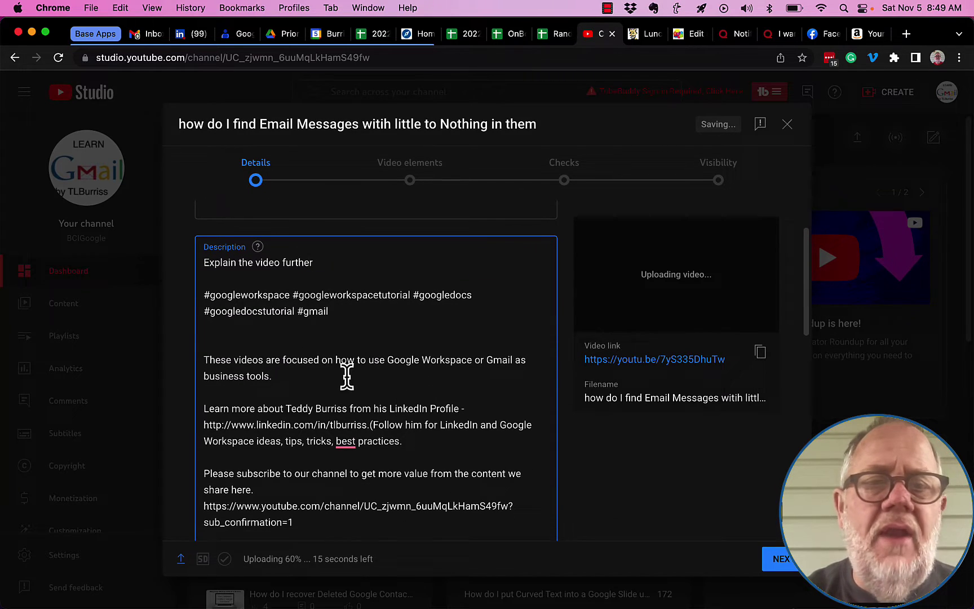
pyautogui.scroll(-2, 346, 375)
pyautogui.scroll(-3, 330, 428)
pyautogui.scroll(-1, 333, 435)
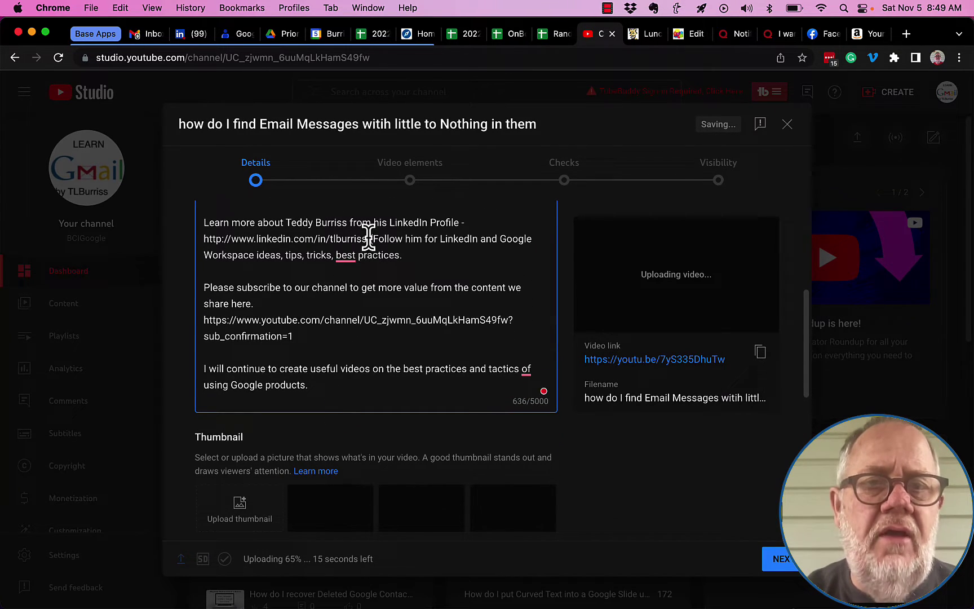
pyautogui.scroll(3, 368, 236)
pyautogui.scroll(2, 347, 233)
pyautogui.scroll(1, 261, 261)
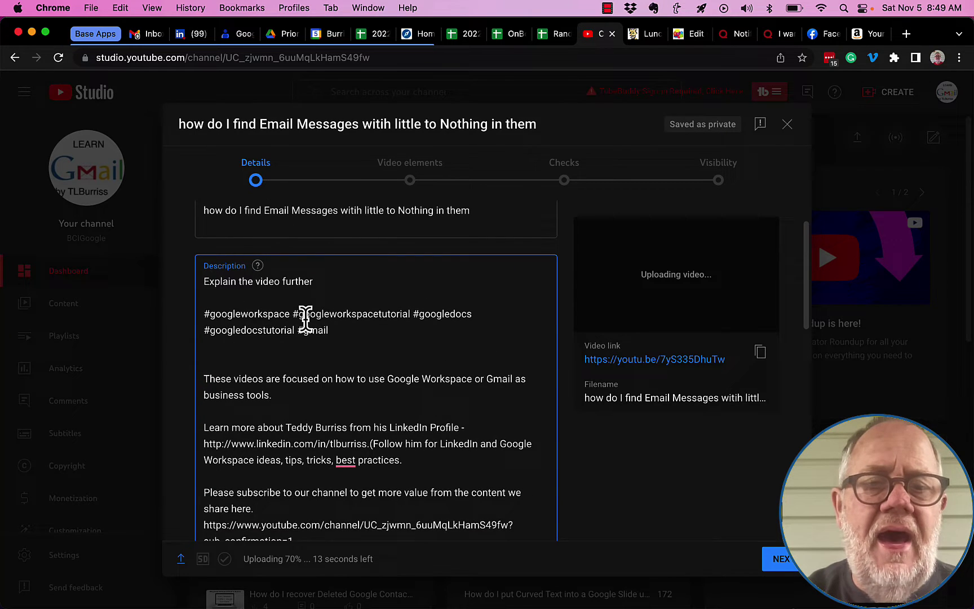
pyautogui.scroll(-5, 308, 327)
pyautogui.scroll(-3, 310, 331)
pyautogui.scroll(-1, 266, 335)
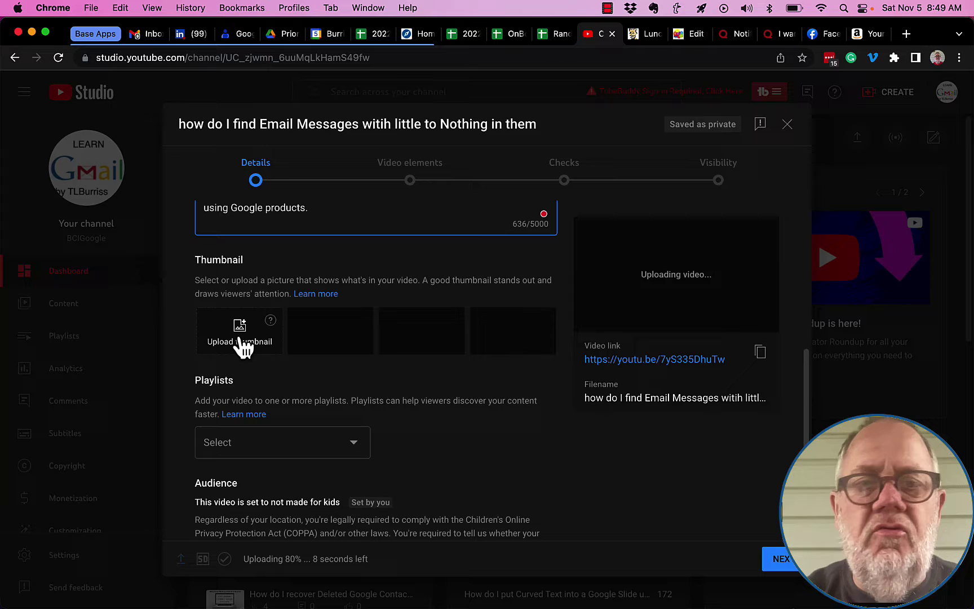
# Set the How do I Find Email Messages .png title card as the thumbnail.
pyautogui.click(242, 343)
pyautogui.click(247, 170)
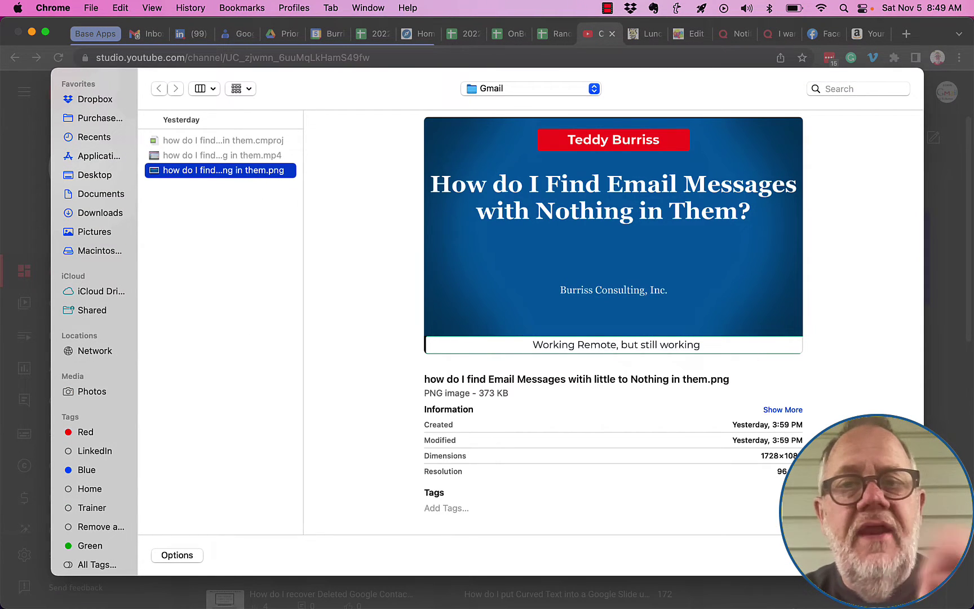
pyautogui.press('Return')
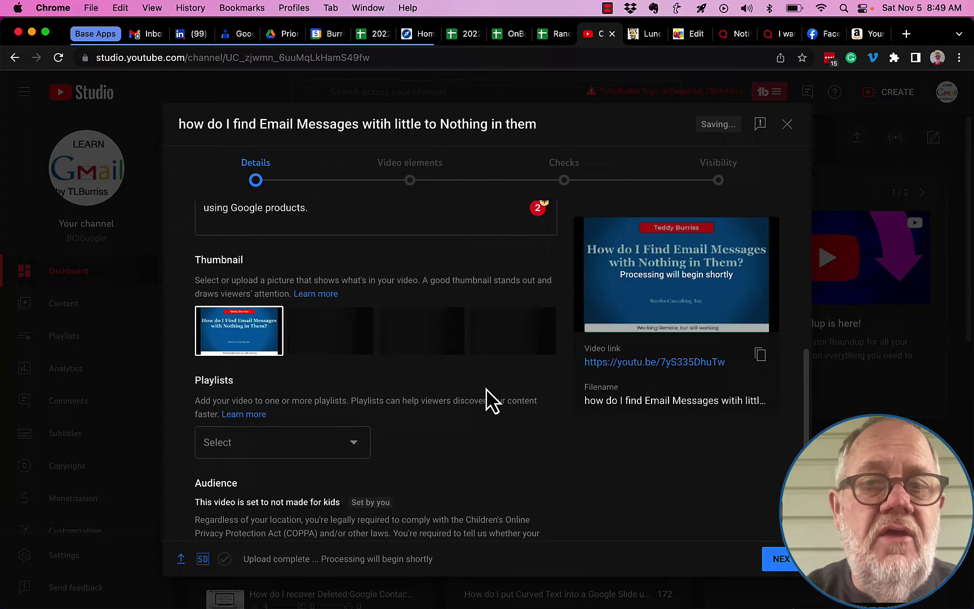
pyautogui.scroll(-3, 488, 395)
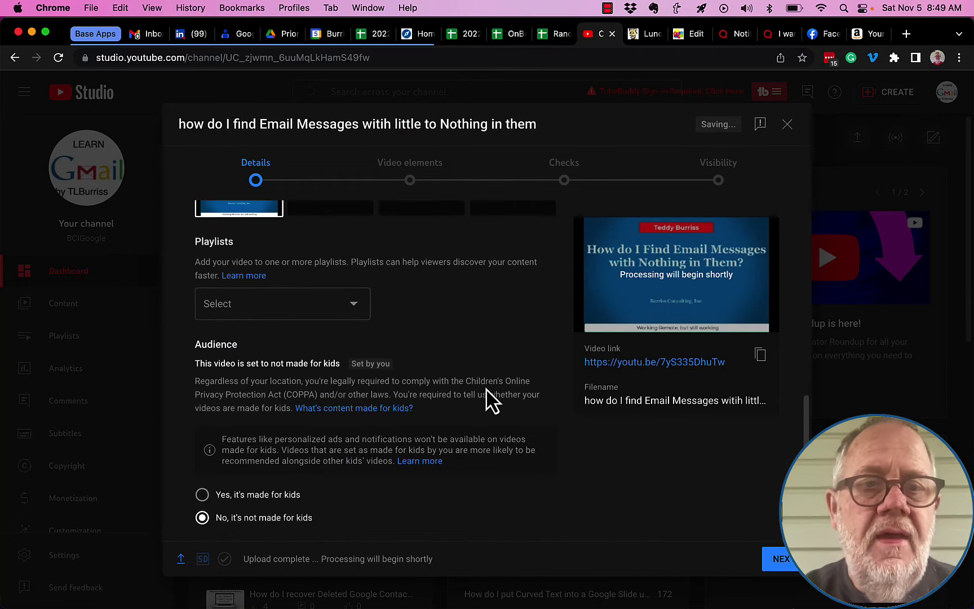
# Close the Playlists list without adding a playlist and continue to Video elements.
pyautogui.click(354, 304)
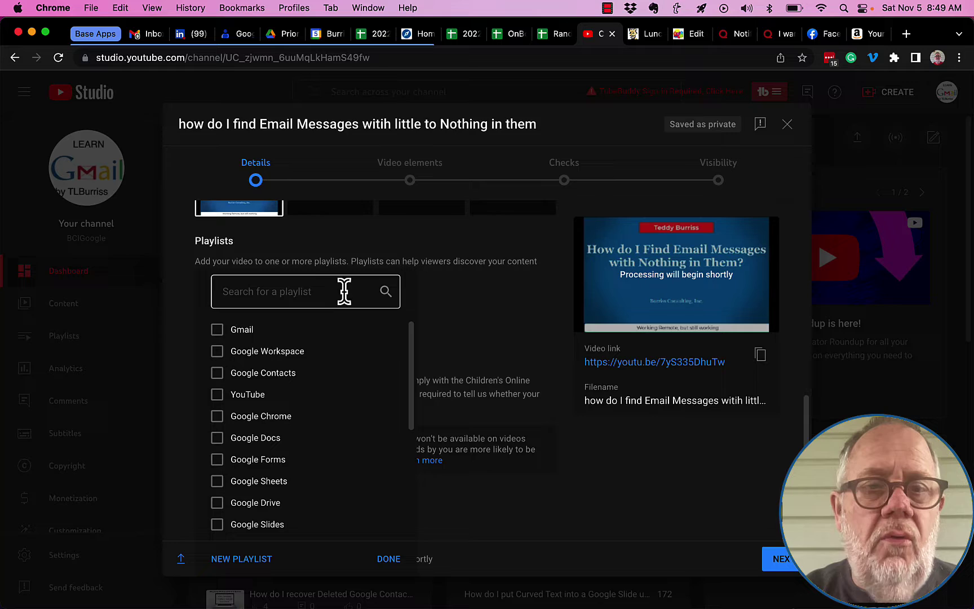
pyautogui.click(389, 563)
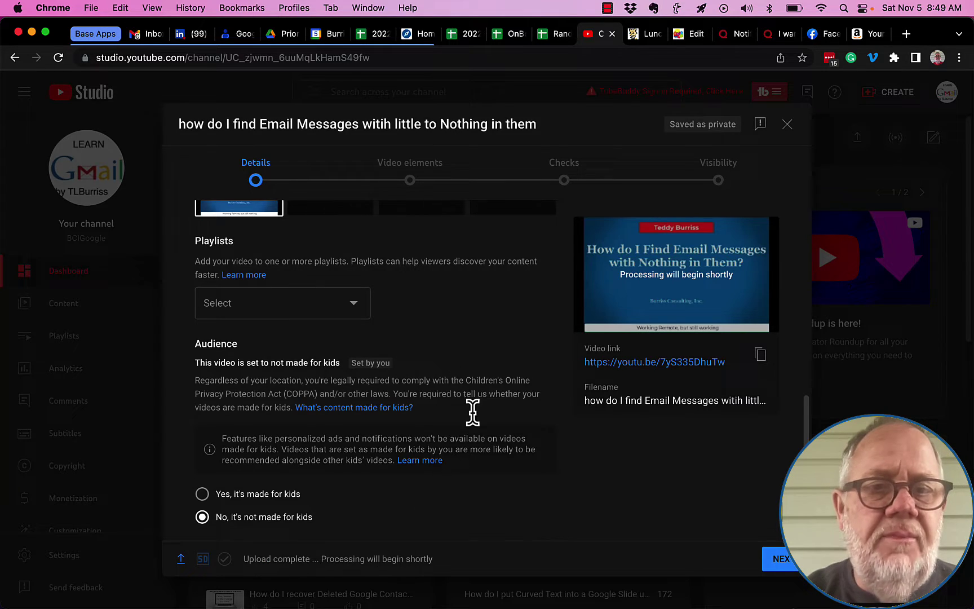
pyautogui.scroll(-3, 487, 403)
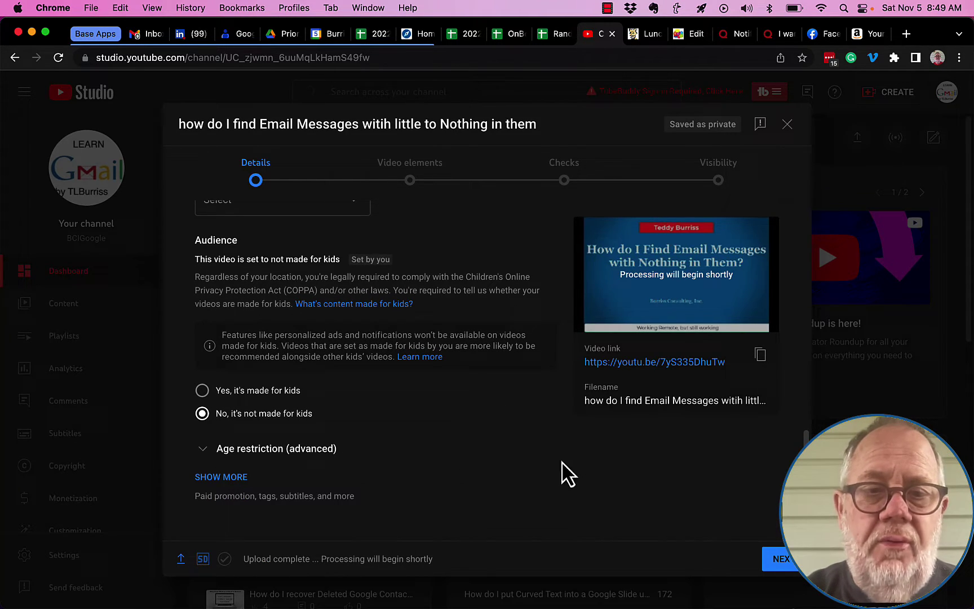
pyautogui.click(778, 565)
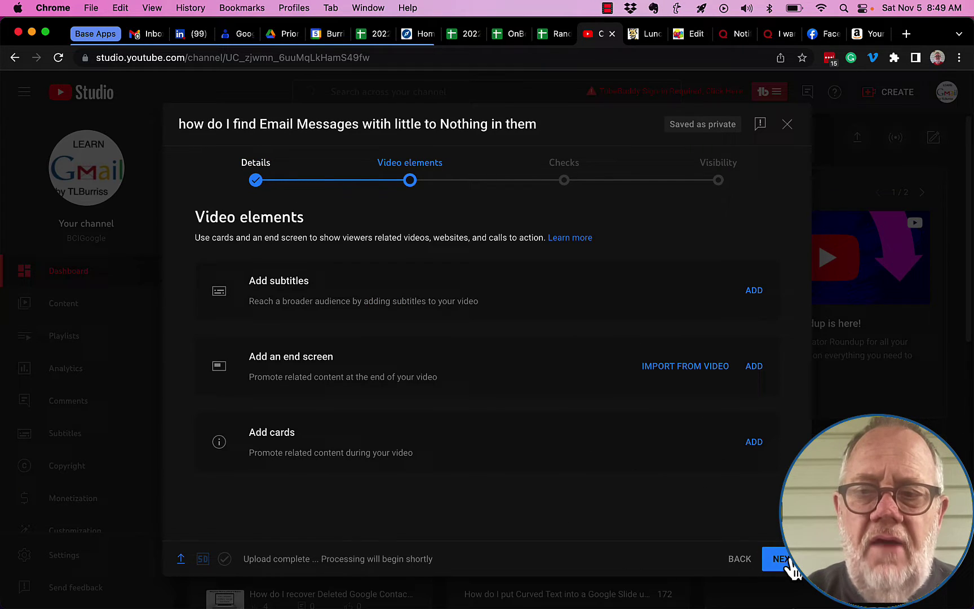
# Skip to Visibility, choose Unlisted, copy the video link and save.
pyautogui.click(791, 565)
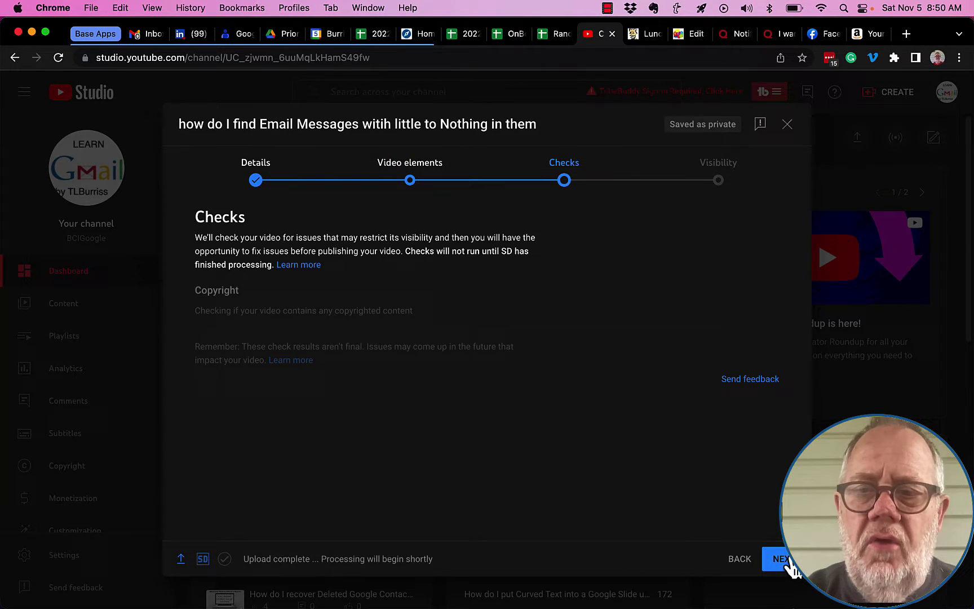
pyautogui.click(792, 564)
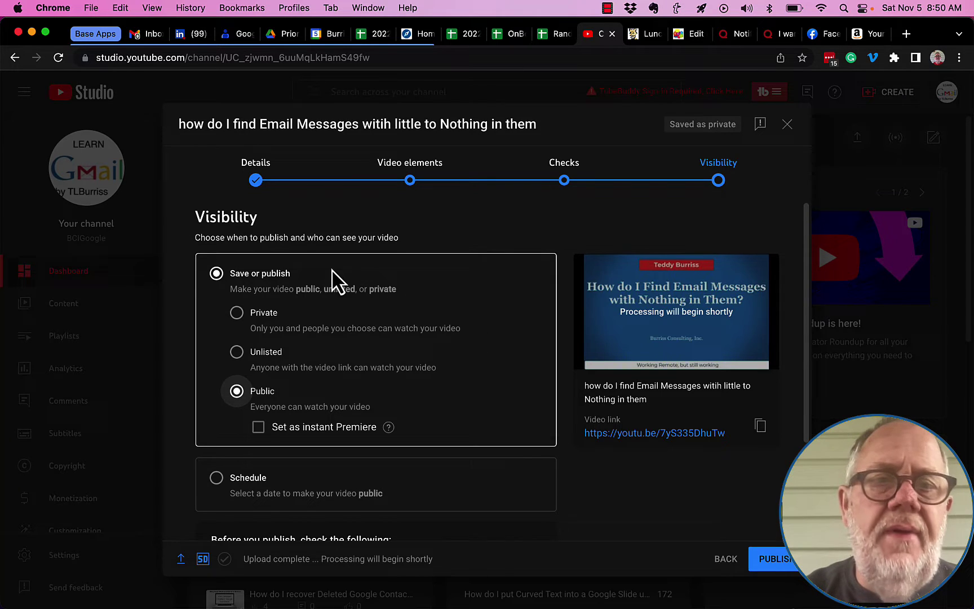
pyautogui.click(238, 365)
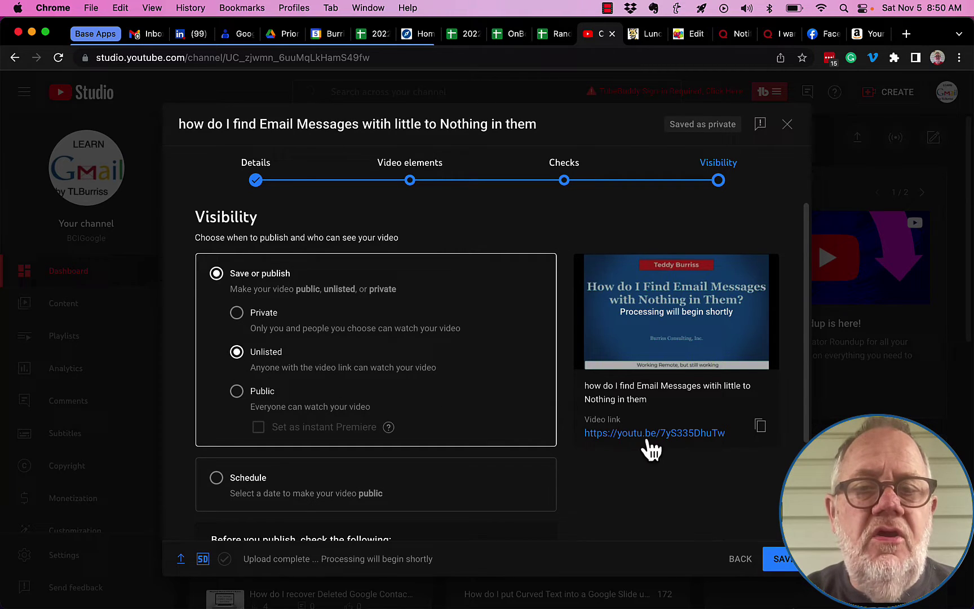
pyautogui.click(760, 426)
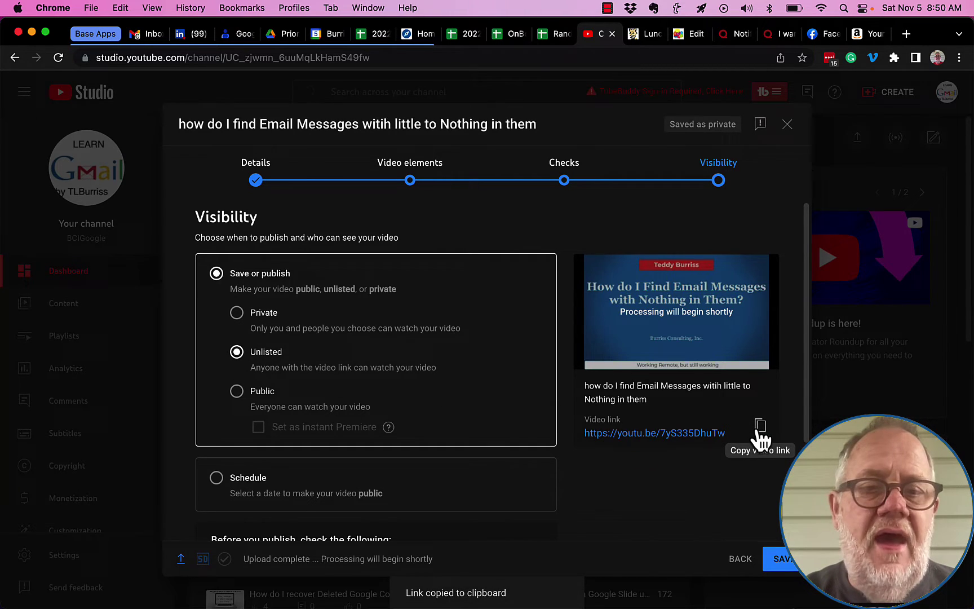
pyautogui.click(779, 561)
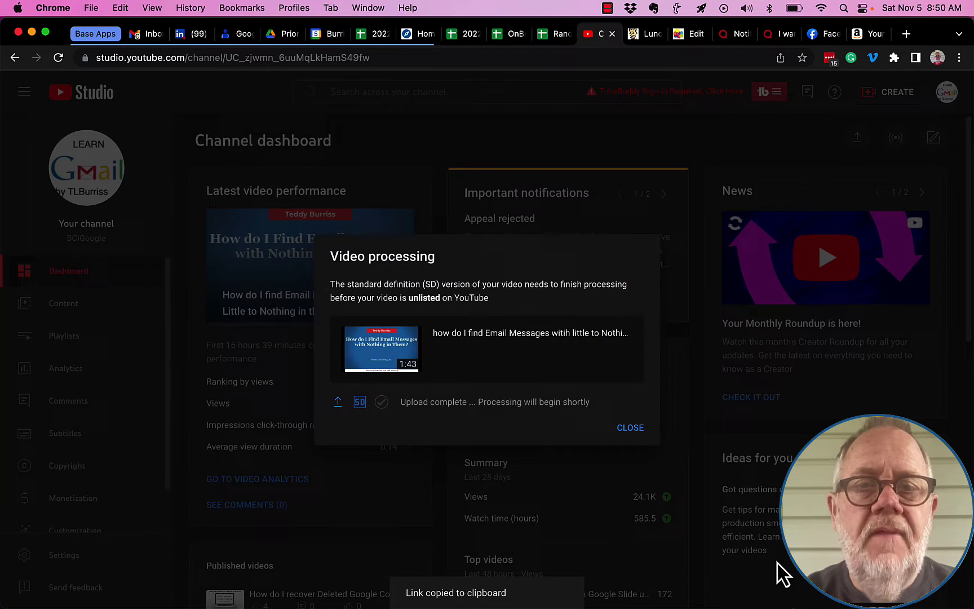
# Close the Video processing notice and go to the Content list.
pyautogui.click(630, 428)
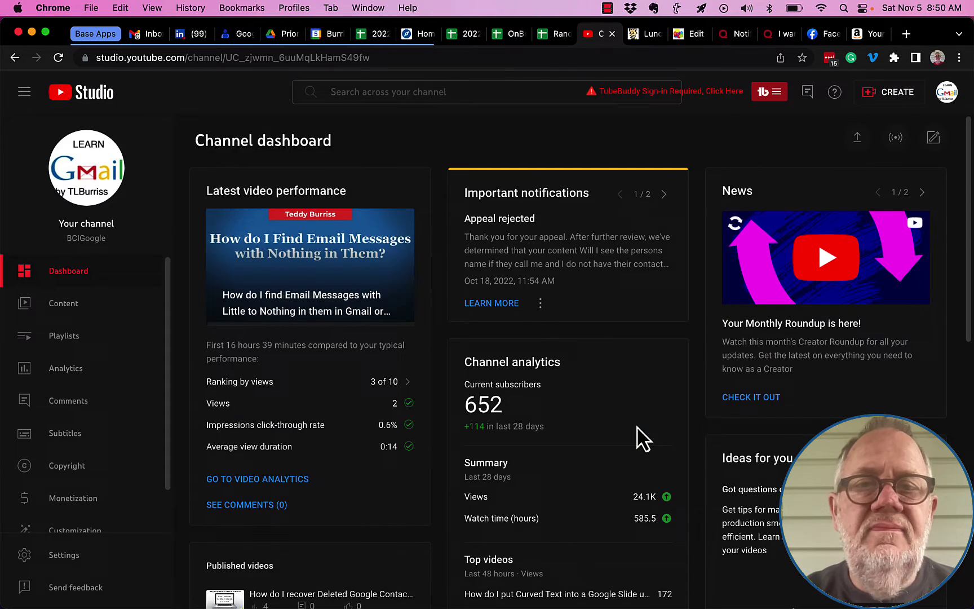
pyautogui.click(64, 303)
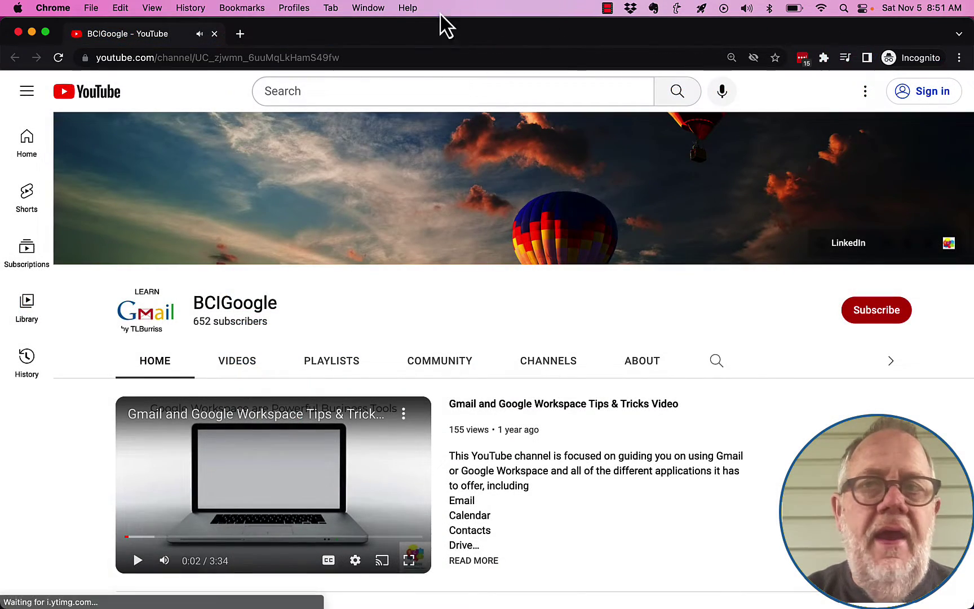
pyautogui.moveTo(274, 472)
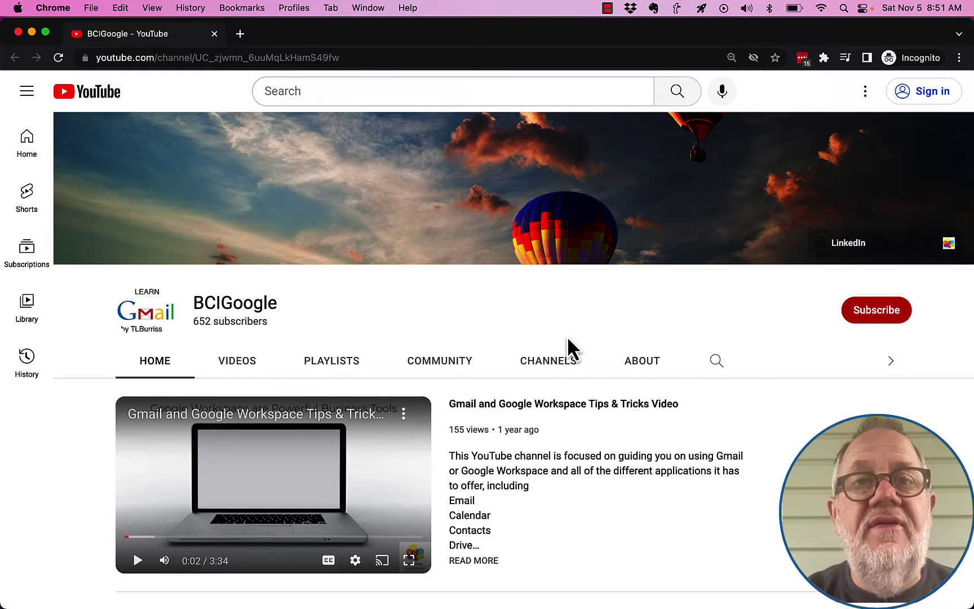
# Check the incognito channel's VIDEOS tab lacks the unlisted video, then close the window.
pyautogui.click(235, 364)
pyautogui.scroll(-2, 522, 327)
pyautogui.scroll(-1, 522, 331)
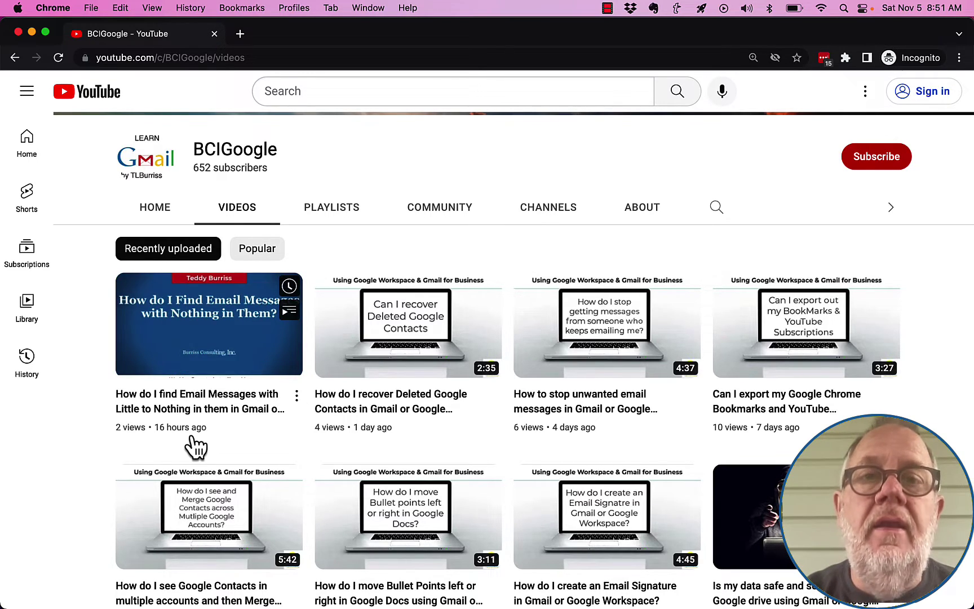
pyautogui.click(18, 33)
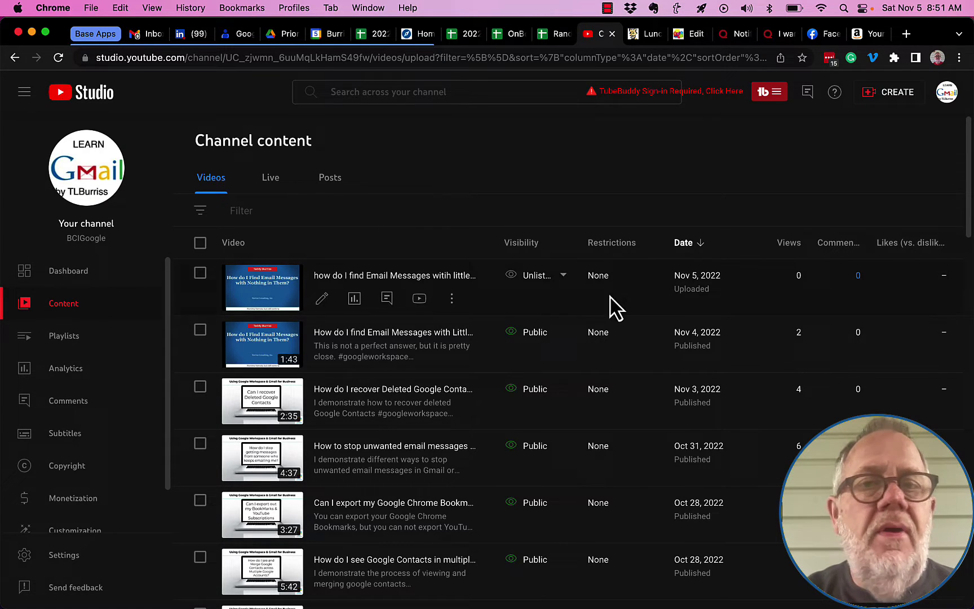
pyautogui.moveTo(426, 288)
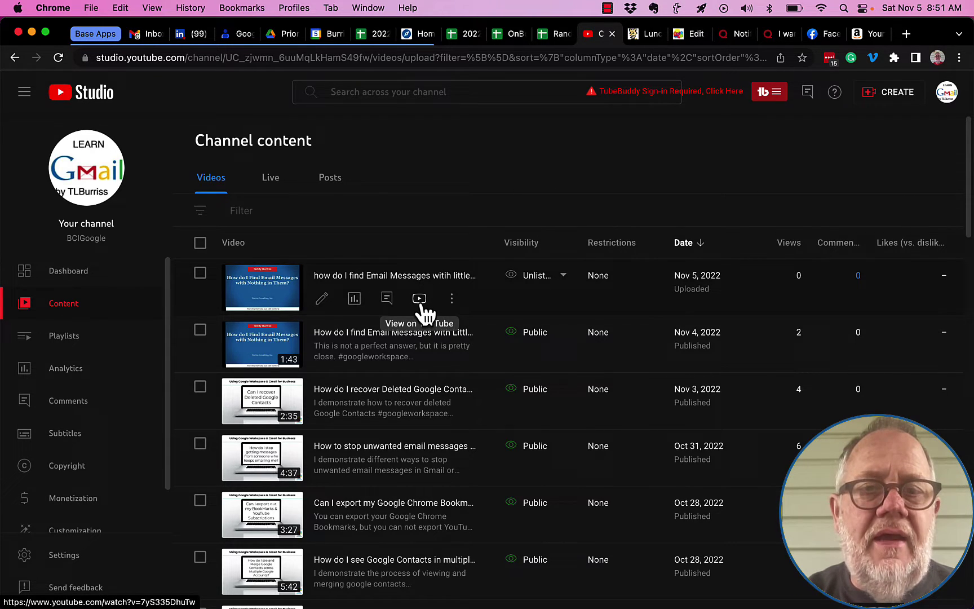
# Copy the link address from the new video's View on YouTube icon.
pyautogui.rightClick(420, 302)
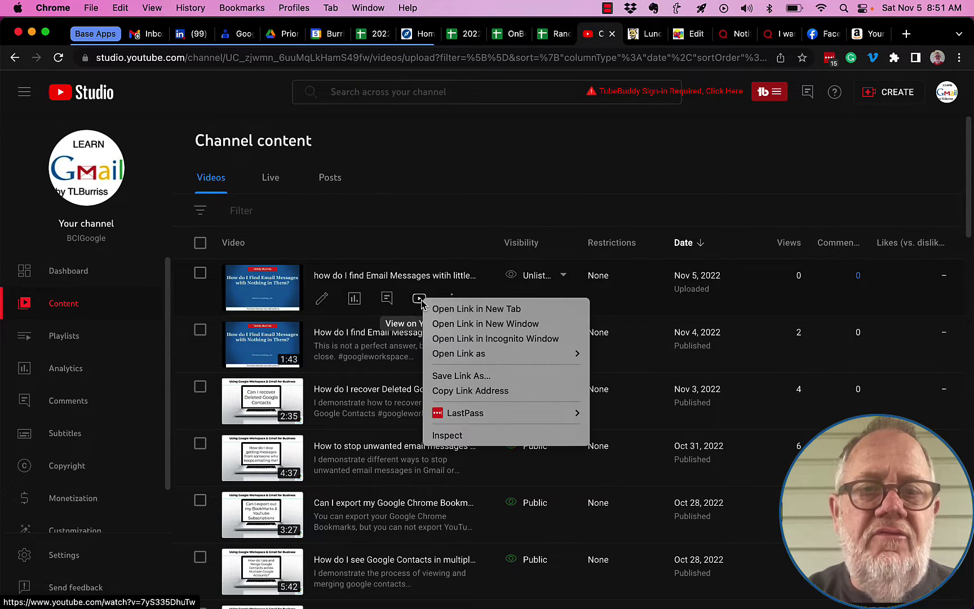
pyautogui.click(487, 391)
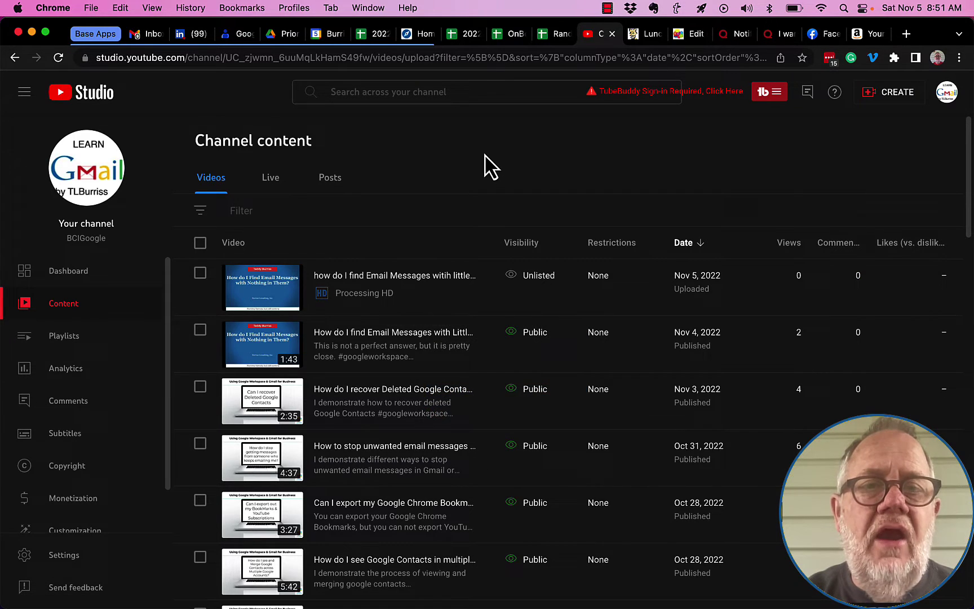